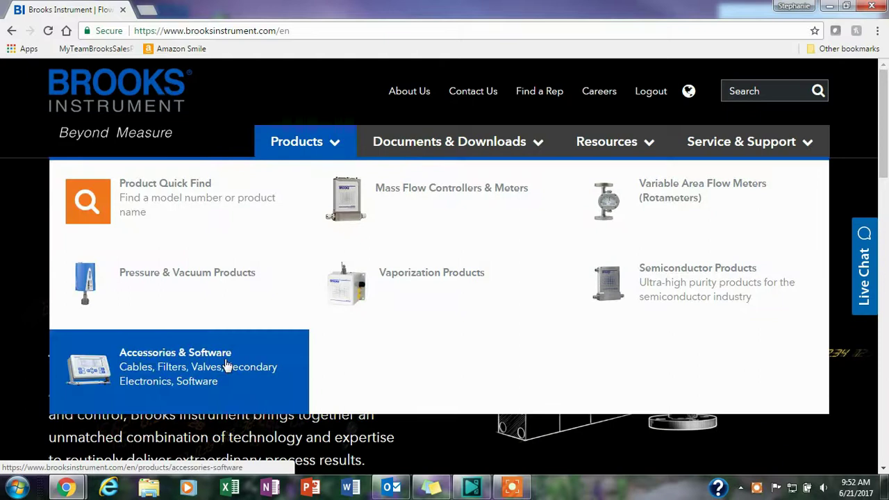
Navigate to the MultiFlo Configurator page via Accessories & Software > Product Software
{"action": "left_click", "coordinate": [225, 360]}
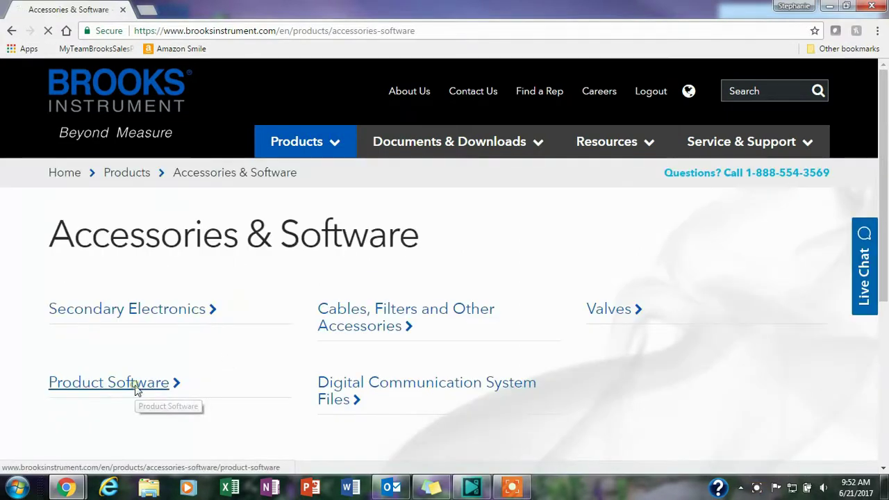
{"action": "left_click", "coordinate": [135, 389]}
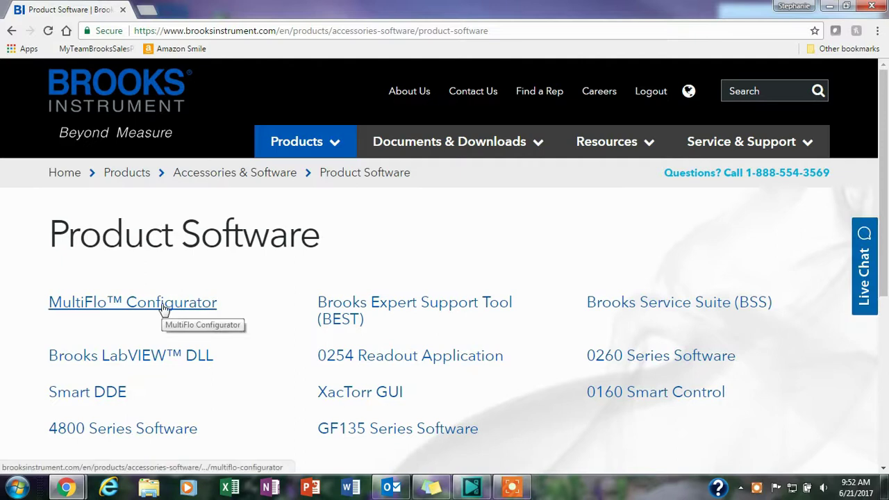
{"action": "left_click", "coordinate": [165, 308]}
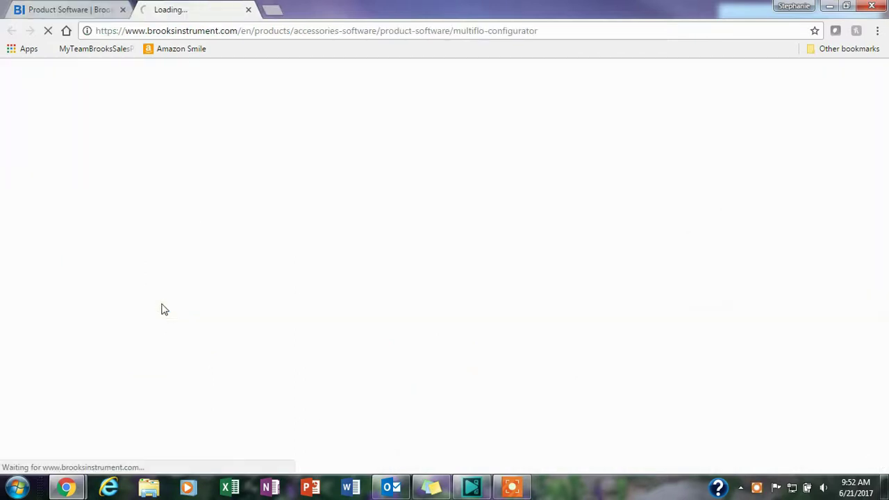
Download the MultiFlo Configurator V5.34 installer and the FloCom Database db170131
{"action": "scroll", "coordinate": [185, 307], "scroll_direction": "down", "scroll_amount": 3}
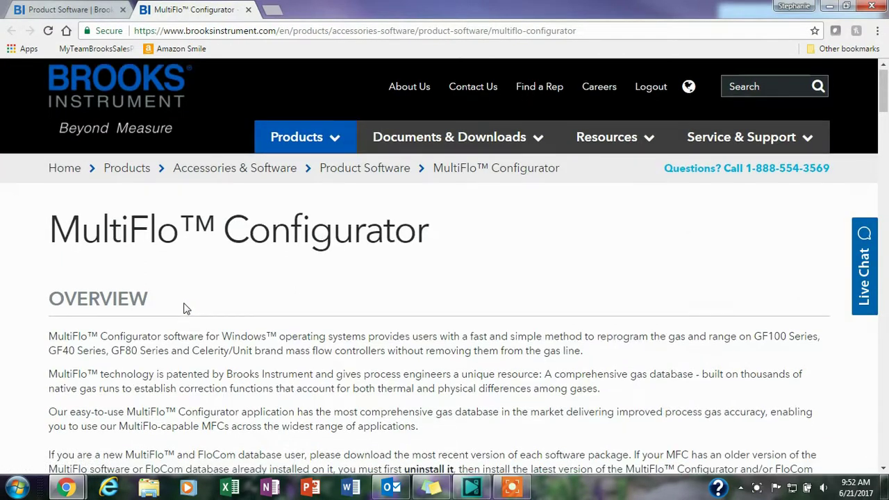
{"action": "scroll", "coordinate": [185, 308], "scroll_direction": "down", "scroll_amount": 2}
{"action": "scroll", "coordinate": [185, 305], "scroll_direction": "down", "scroll_amount": 5}
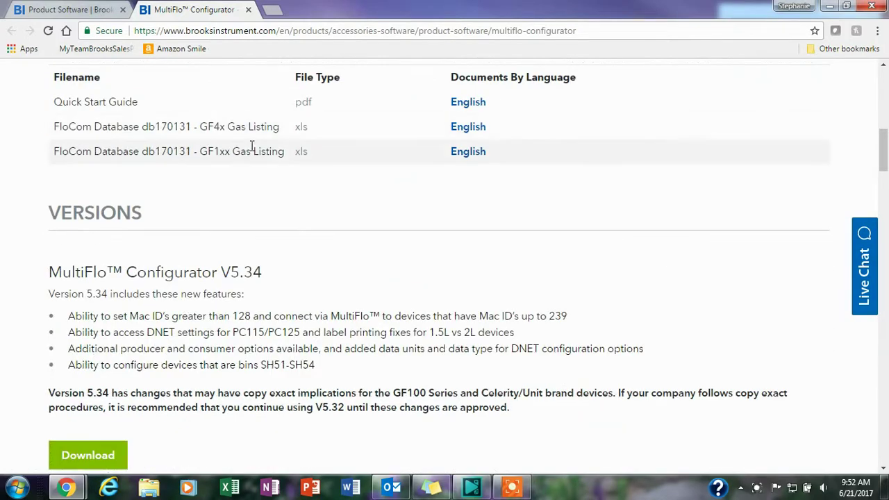
{"action": "scroll", "coordinate": [200, 225], "scroll_direction": "down", "scroll_amount": 2}
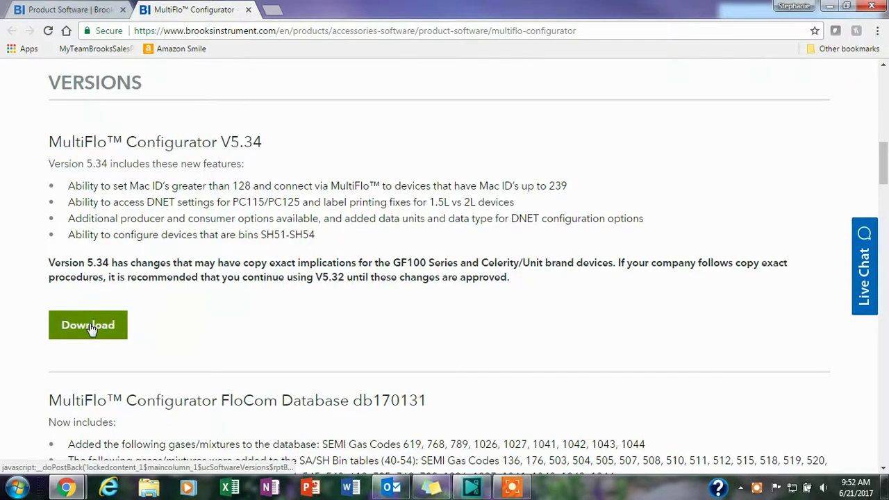
{"action": "scroll", "coordinate": [149, 324], "scroll_direction": "down", "scroll_amount": 2}
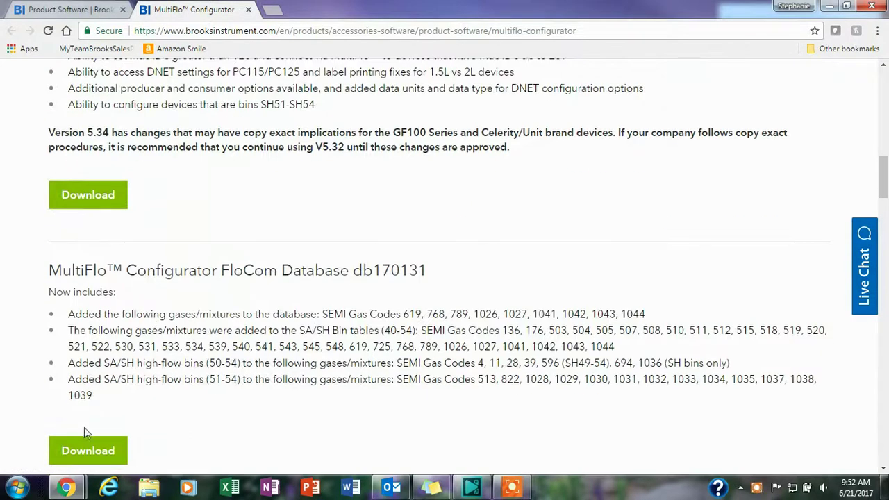
{"action": "left_click", "coordinate": [74, 197]}
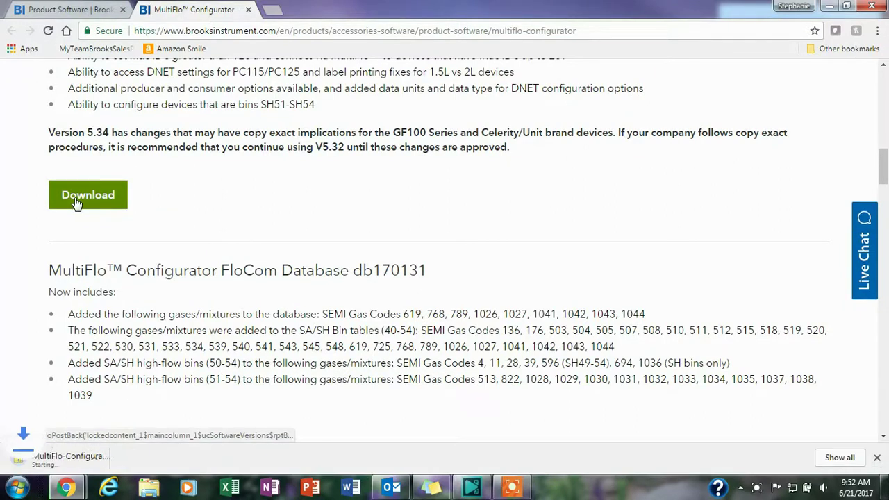
{"action": "scroll", "coordinate": [129, 313], "scroll_direction": "down", "scroll_amount": 2}
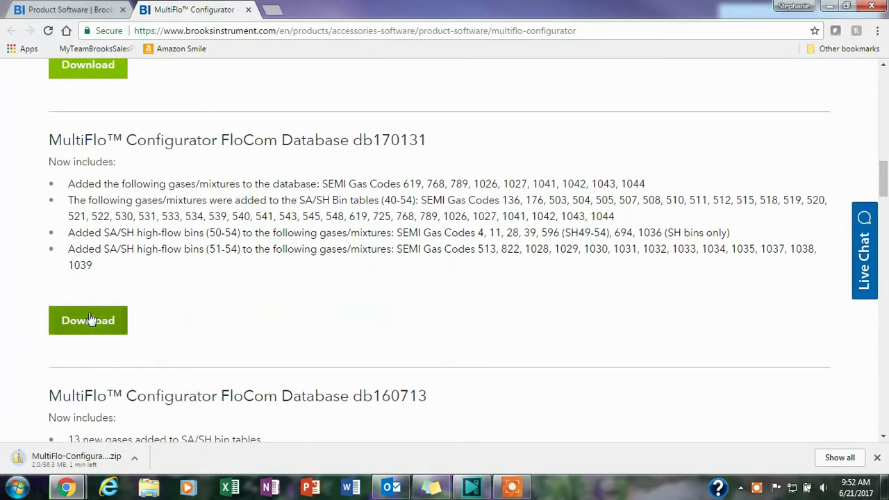
{"action": "left_click", "coordinate": [88, 321]}
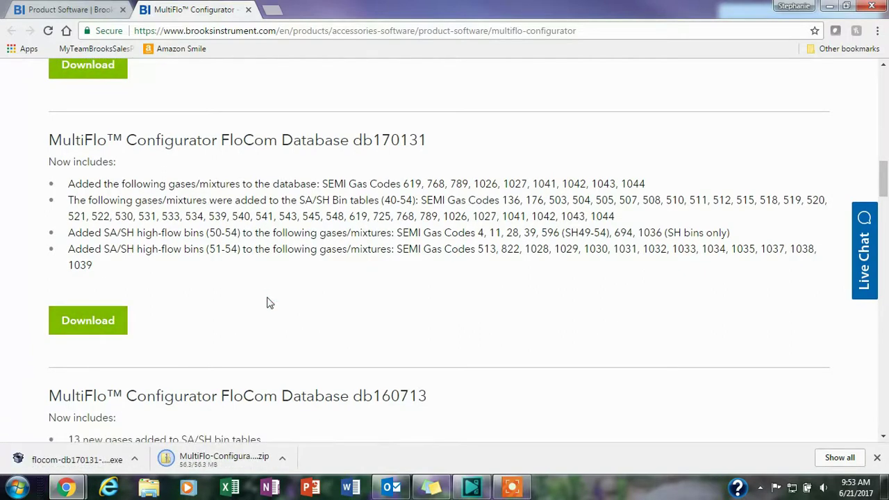
Extract the downloaded MultiFlo Configurator zip in the Downloads folder
{"action": "left_click", "coordinate": [208, 457]}
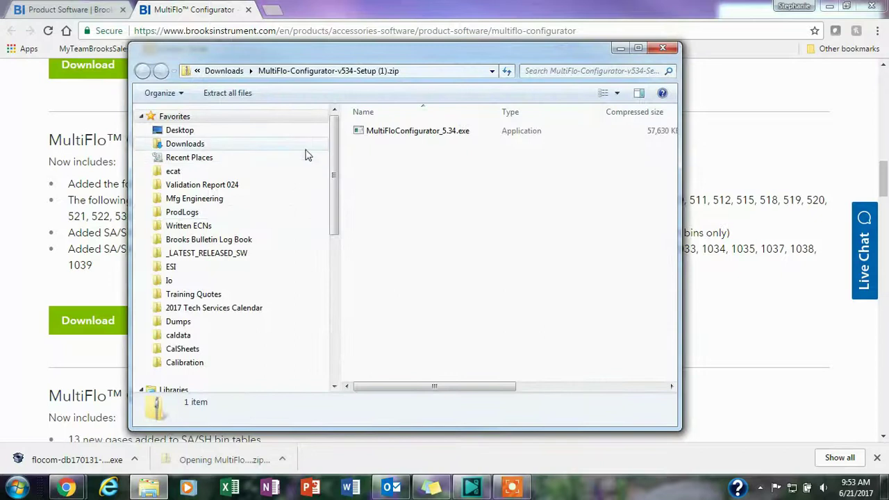
{"action": "left_click", "coordinate": [223, 71]}
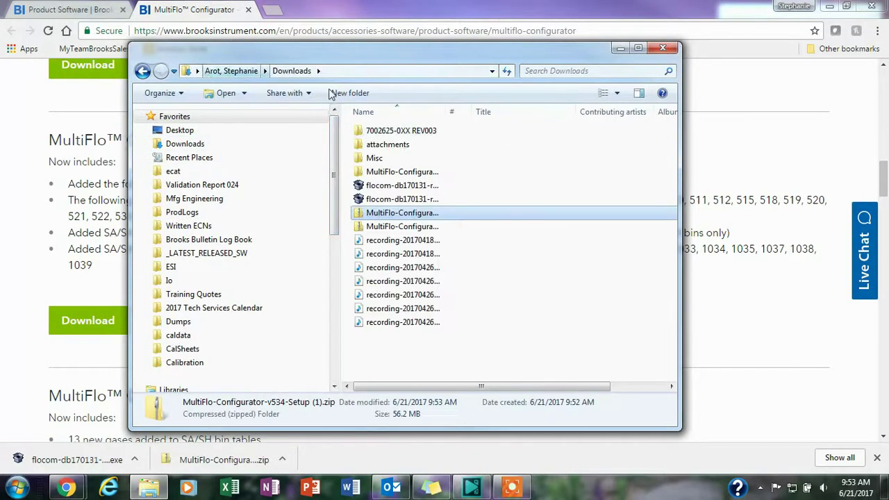
{"action": "right_click", "coordinate": [385, 217]}
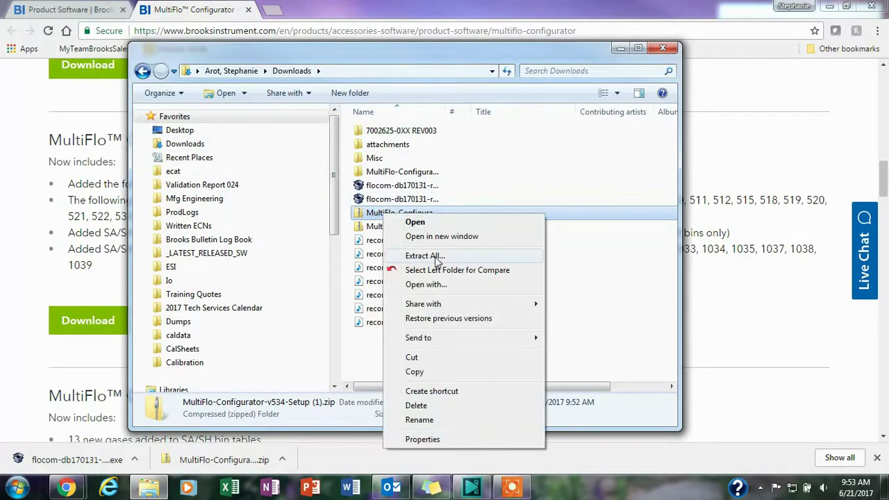
{"action": "left_click", "coordinate": [437, 257]}
{"action": "left_click", "coordinate": [568, 364]}
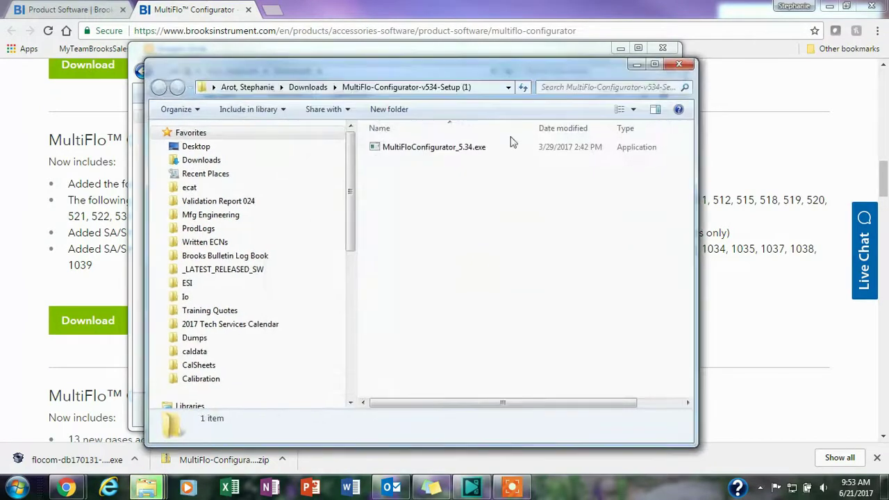
Run MultiFloConfigurator_5.34.exe as administrator
{"action": "double_click", "coordinate": [452, 150]}
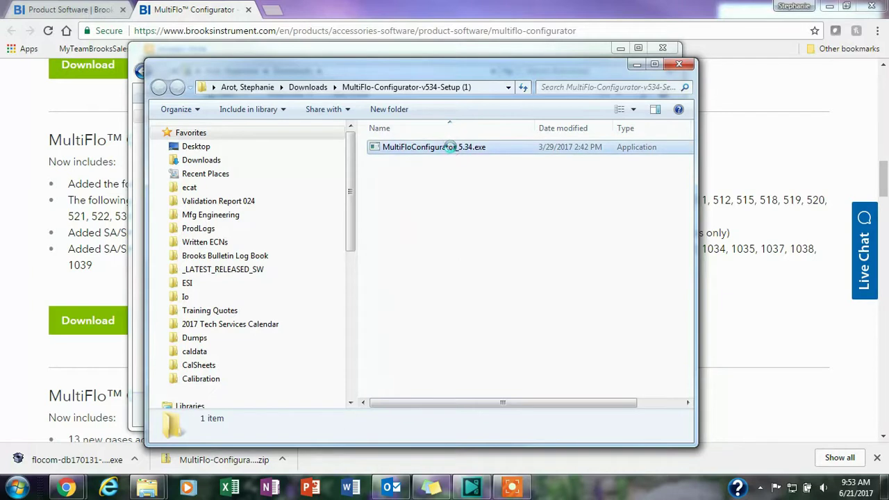
{"action": "right_click", "coordinate": [452, 149]}
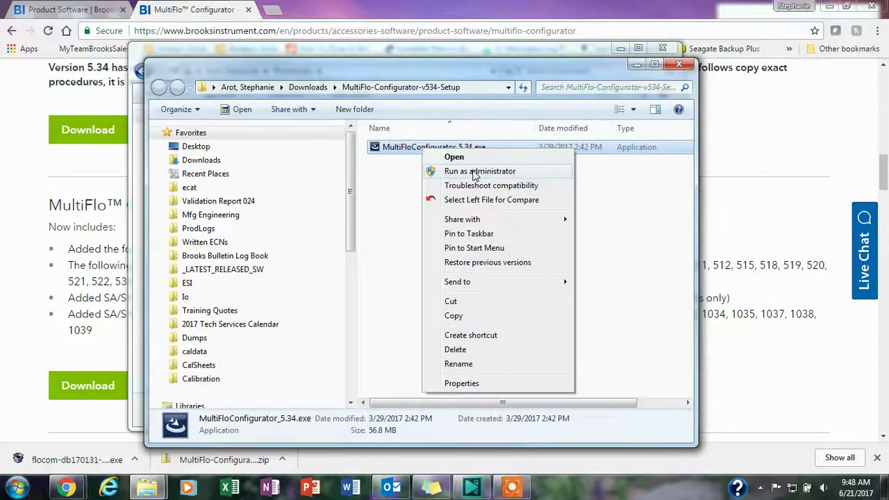
{"action": "left_click", "coordinate": [474, 171]}
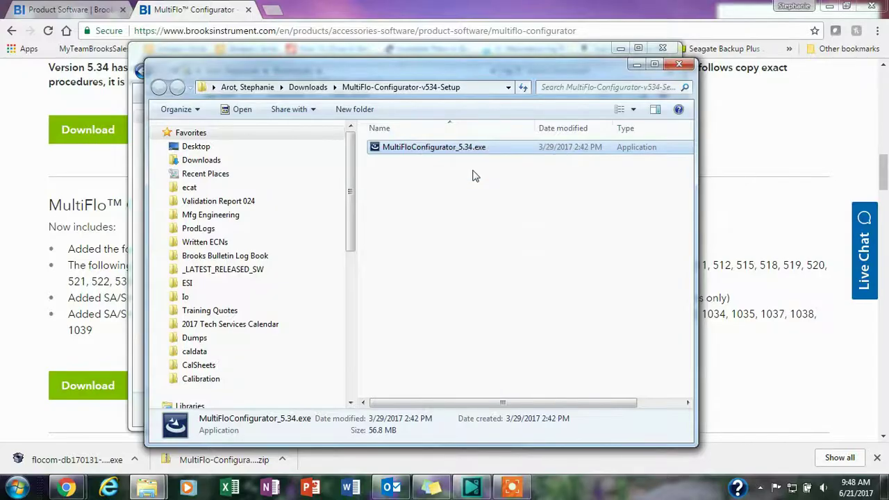
Accept the upgrade prompt and continue the InstallShield Wizard until installation completes
{"action": "left_click", "coordinate": [500, 287]}
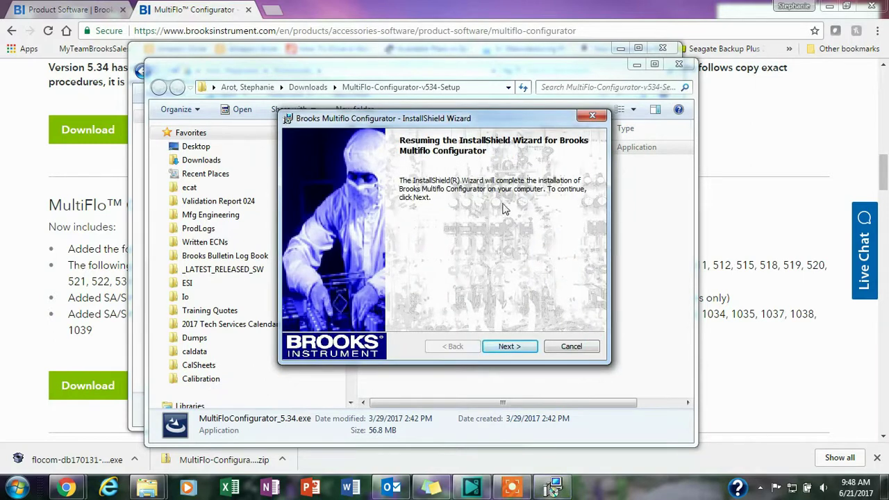
{"action": "left_click", "coordinate": [500, 349]}
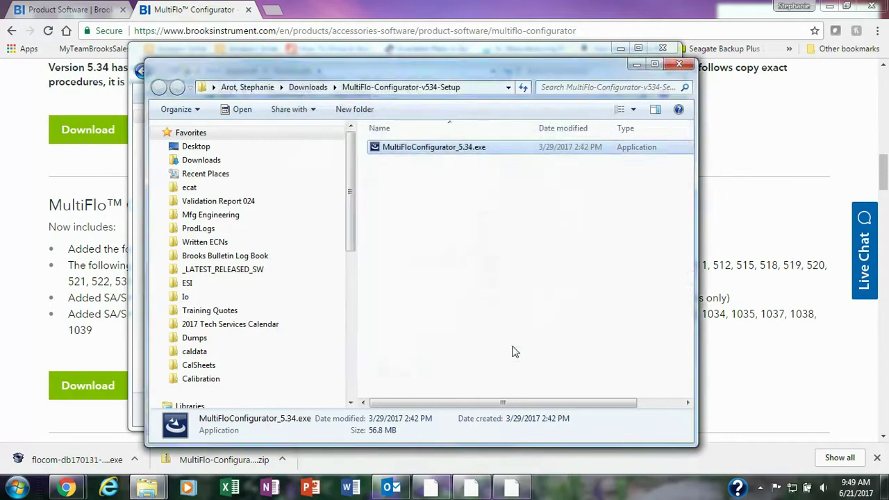
Run flocom-db170131-releaseall.exe as administrator and extract the databases into the fcConfig folder
{"action": "left_click", "coordinate": [680, 64]}
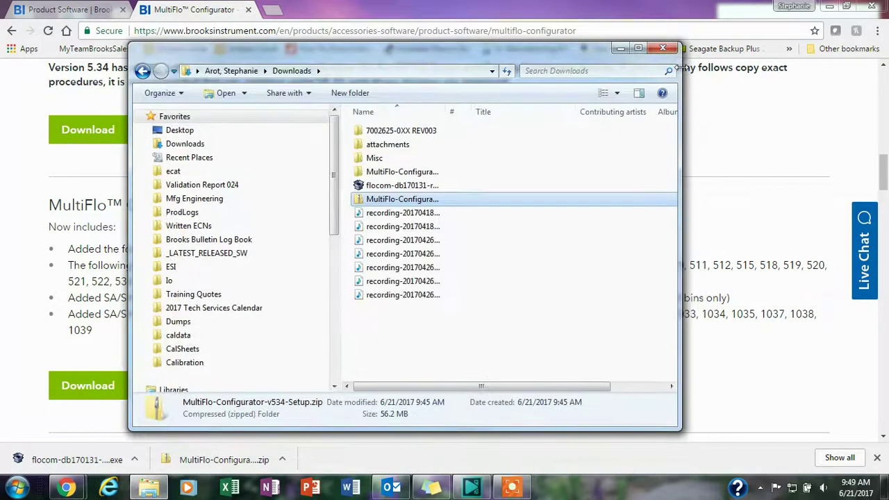
{"action": "left_click", "coordinate": [431, 189]}
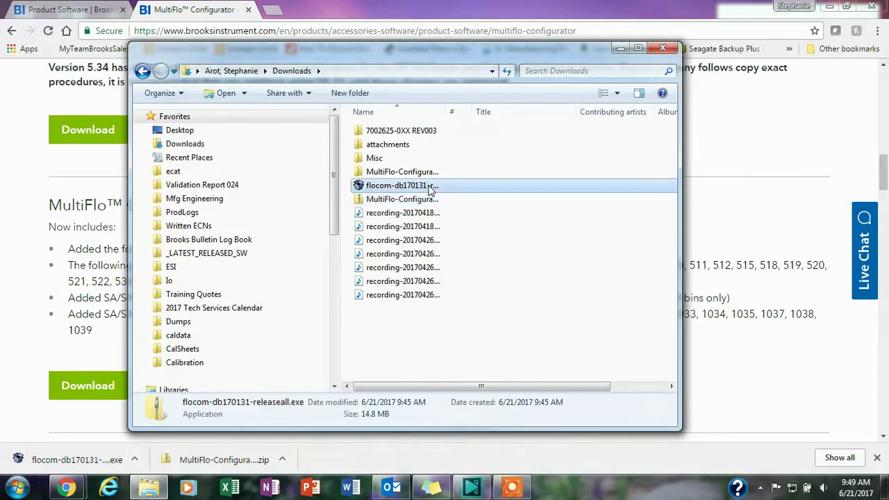
{"action": "double_click", "coordinate": [424, 189]}
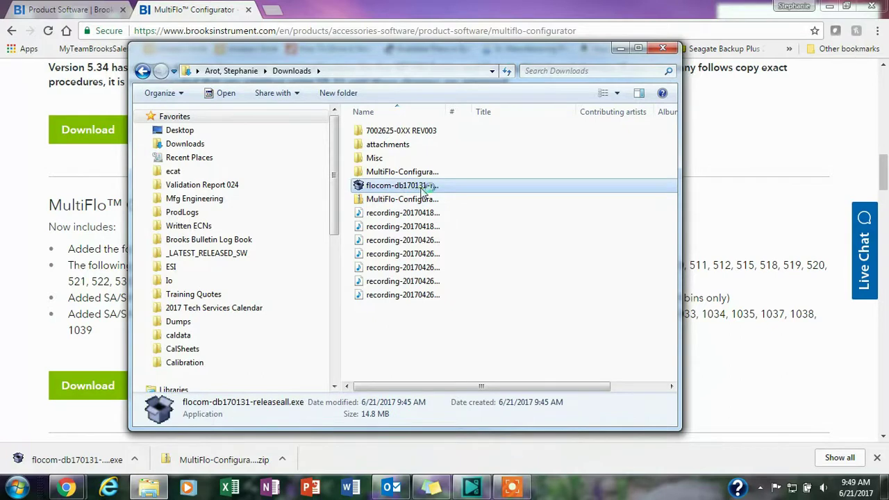
{"action": "right_click", "coordinate": [425, 188]}
{"action": "left_click", "coordinate": [450, 206]}
{"action": "left_click", "coordinate": [513, 345]}
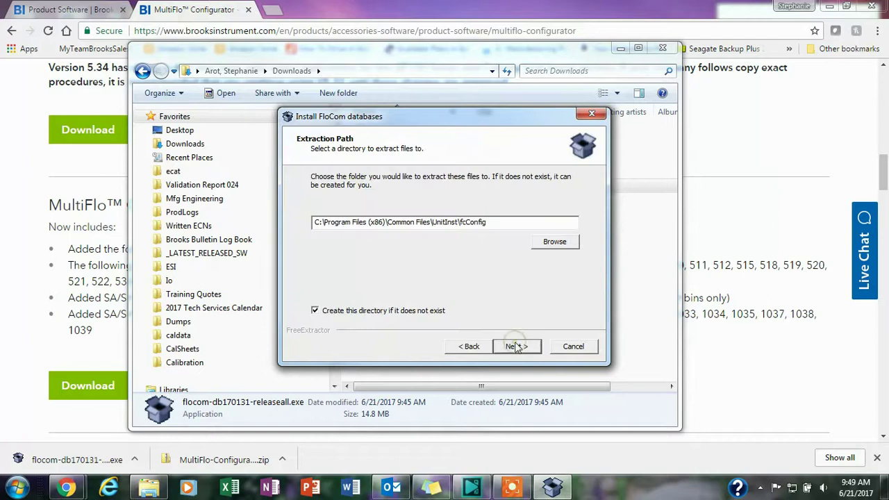
{"action": "left_click", "coordinate": [516, 348]}
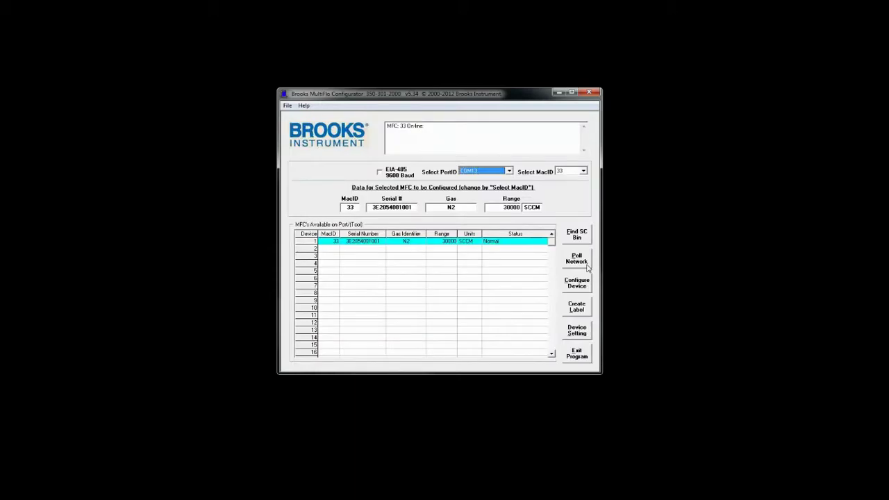
Open Device Setting with the factory password and keep the Mac ID at 33
{"action": "left_click", "coordinate": [579, 331]}
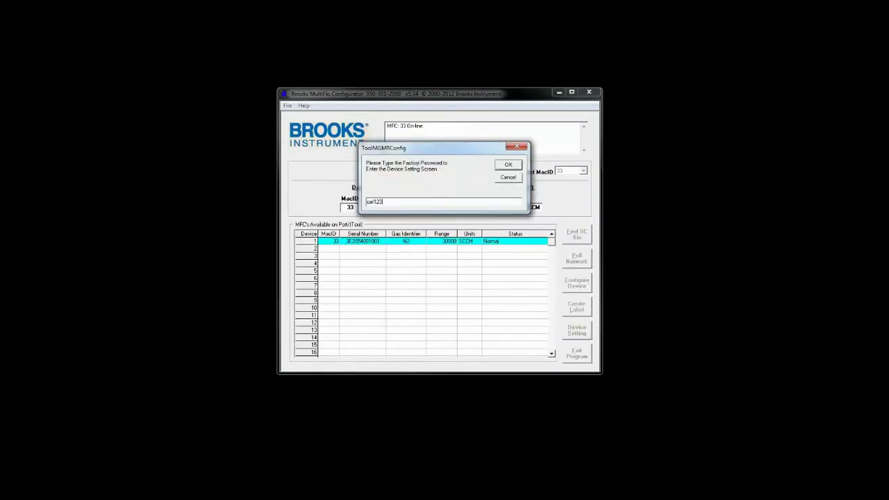
{"action": "left_click", "coordinate": [509, 164]}
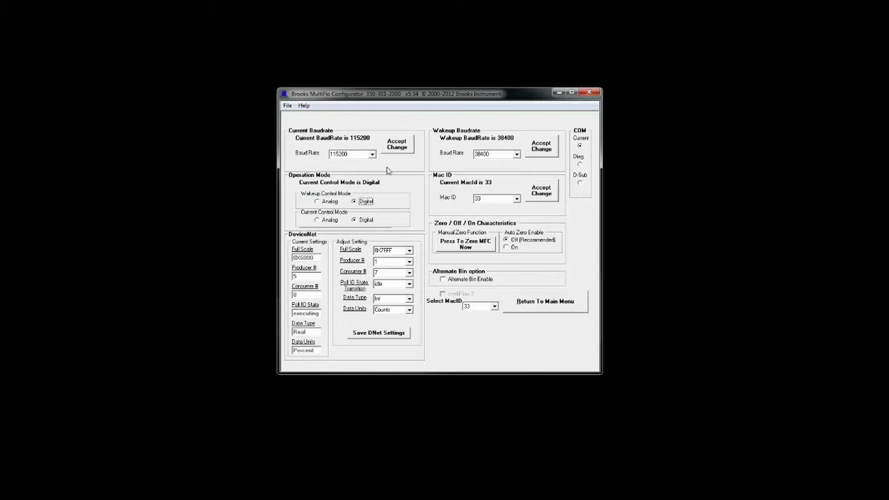
{"action": "left_click", "coordinate": [514, 200]}
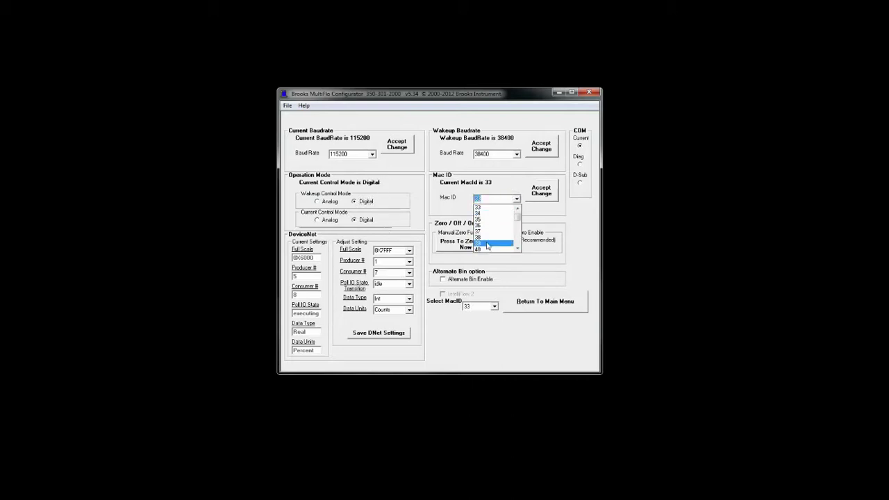
{"action": "left_click", "coordinate": [540, 212]}
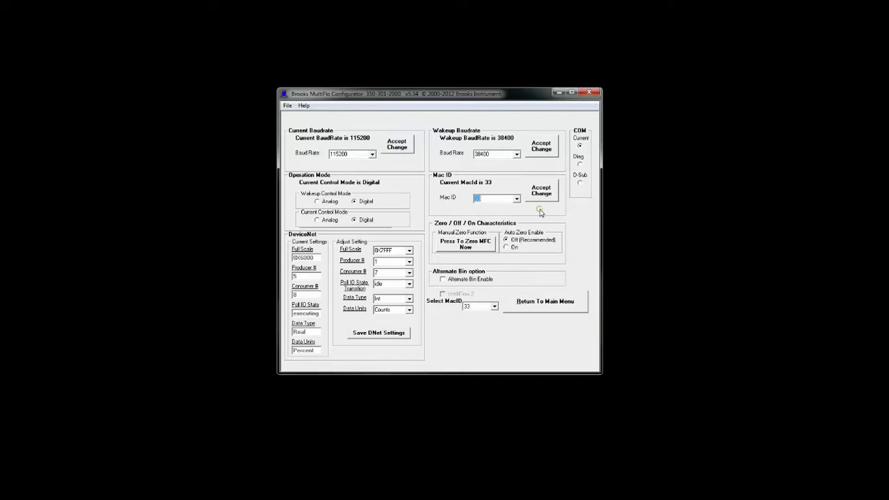
Keep the current baud rate at 115200 and the wakeup baud rate at 38400
{"action": "left_click", "coordinate": [373, 154]}
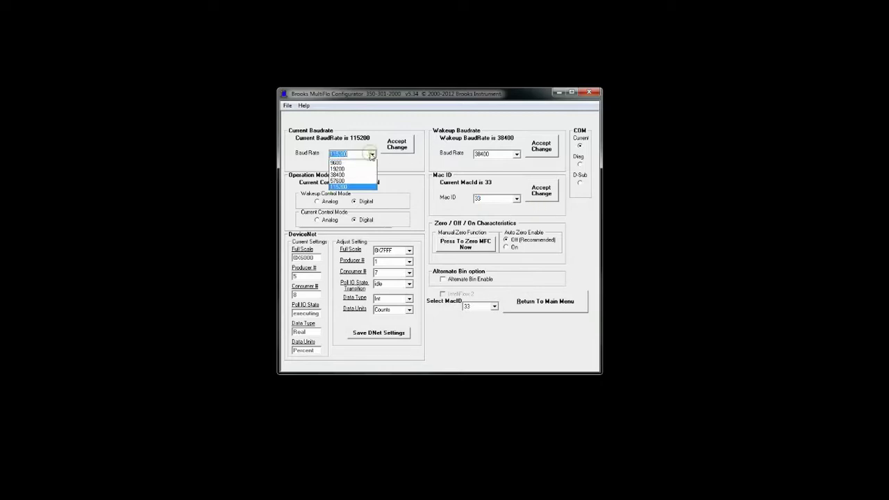
{"action": "left_click", "coordinate": [358, 185]}
{"action": "left_click", "coordinate": [516, 155]}
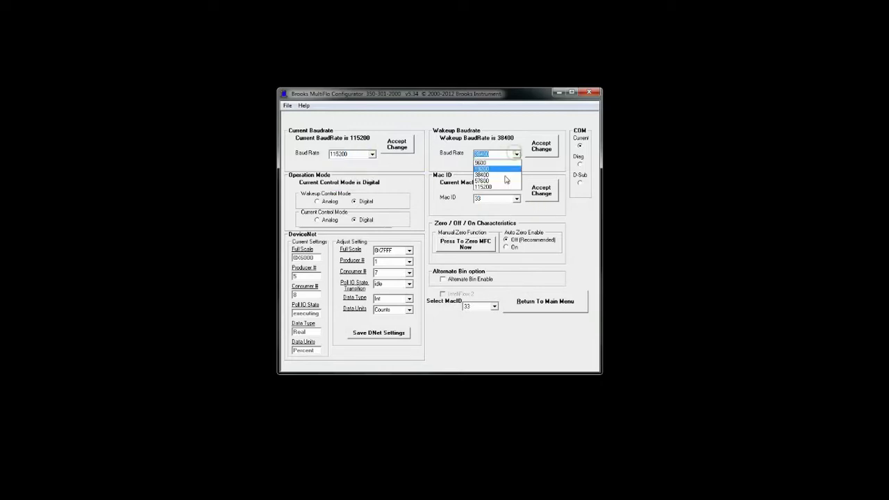
{"action": "left_click", "coordinate": [420, 174]}
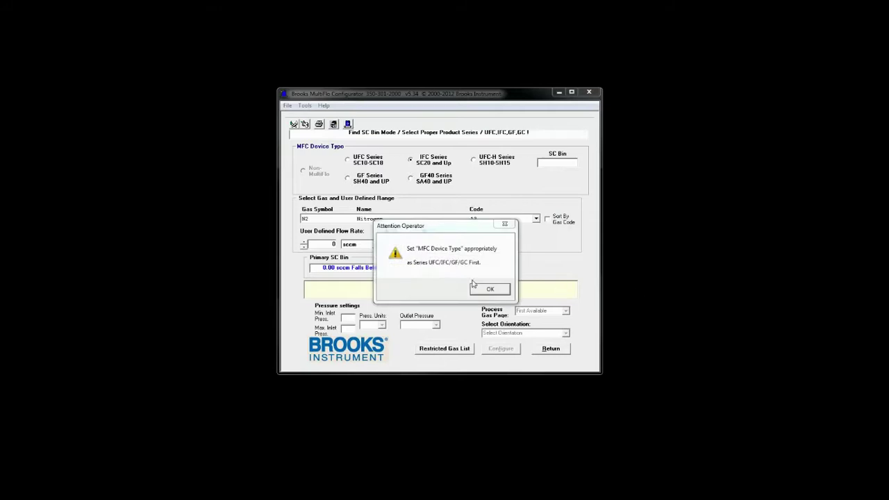
Dismiss the Attention Operator device-type warning to load Configure Device Mode
{"action": "left_click", "coordinate": [481, 288]}
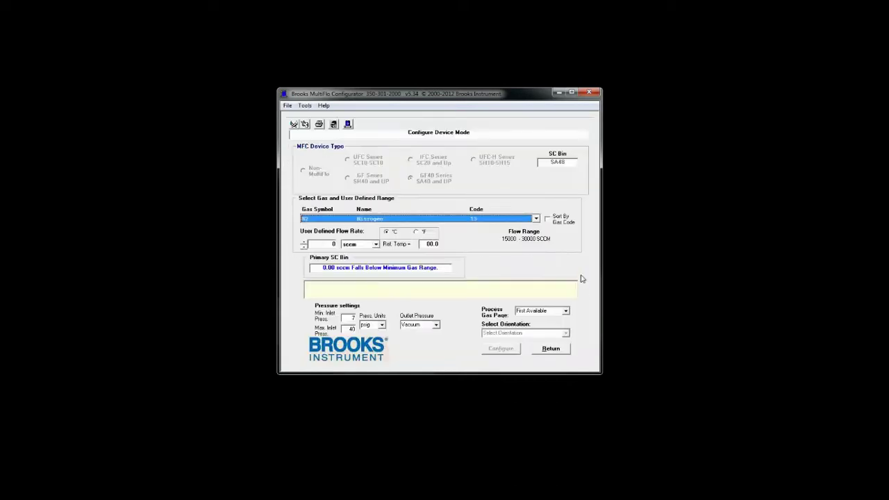
Keep CutePDF Writer as the label printer and return to the main device screen
{"action": "left_click", "coordinate": [334, 124]}
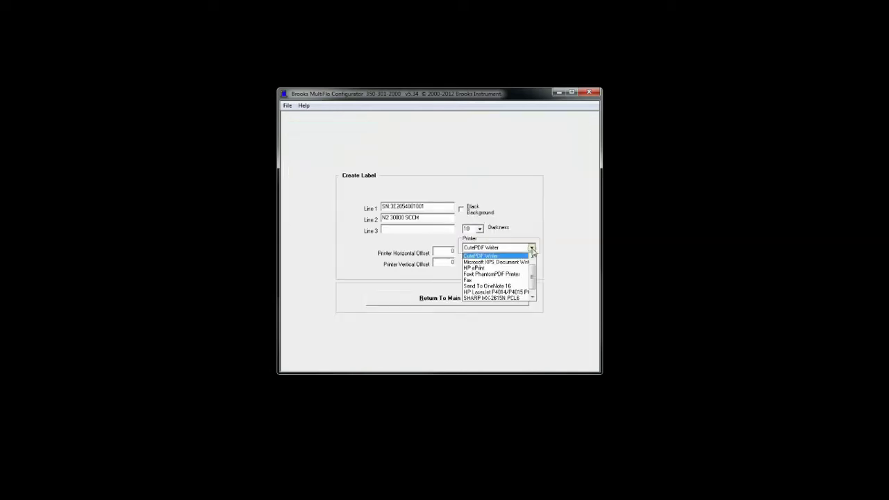
{"action": "left_click", "coordinate": [574, 284]}
{"action": "left_click", "coordinate": [503, 302]}
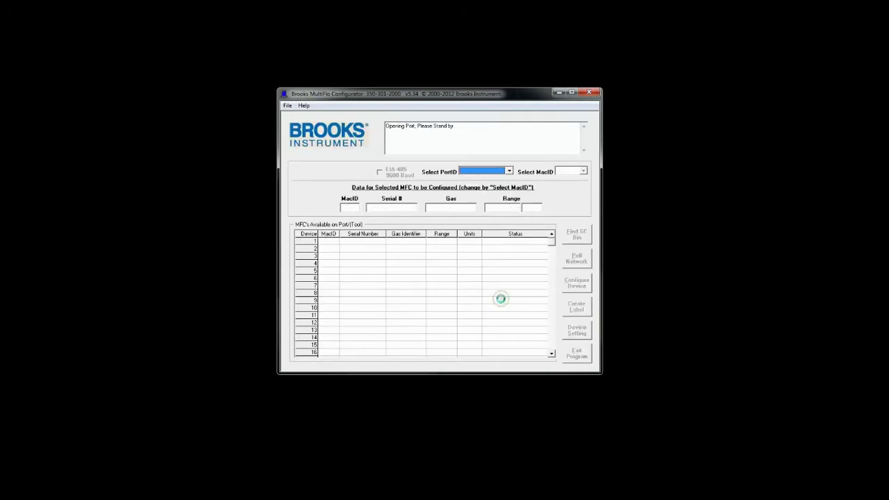